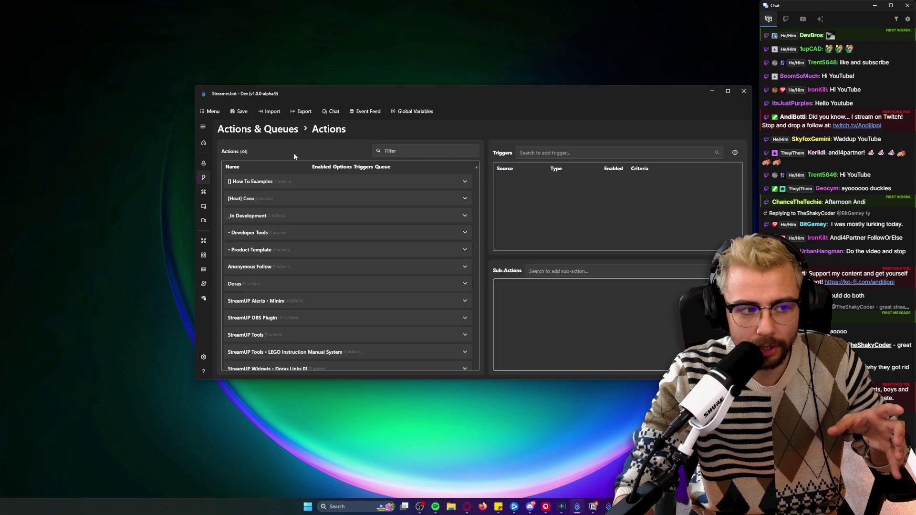
right_click(288, 175)
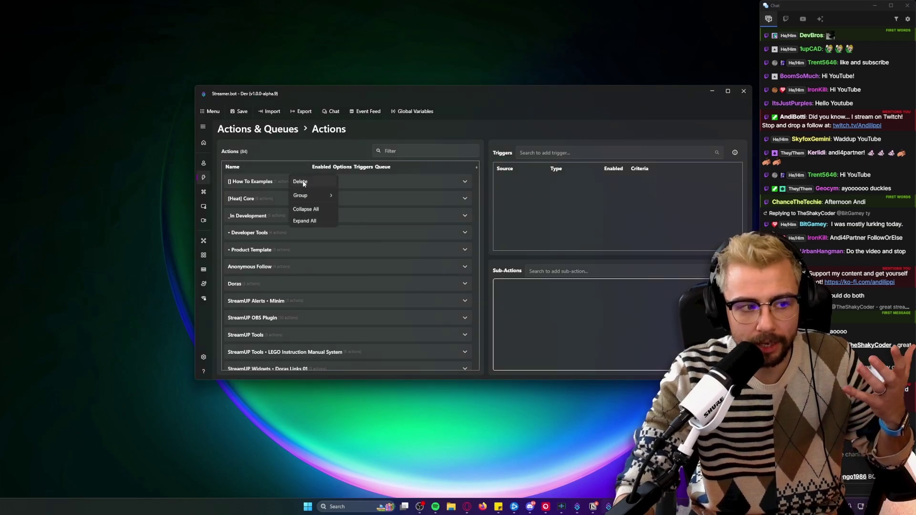
right_click(262, 187)
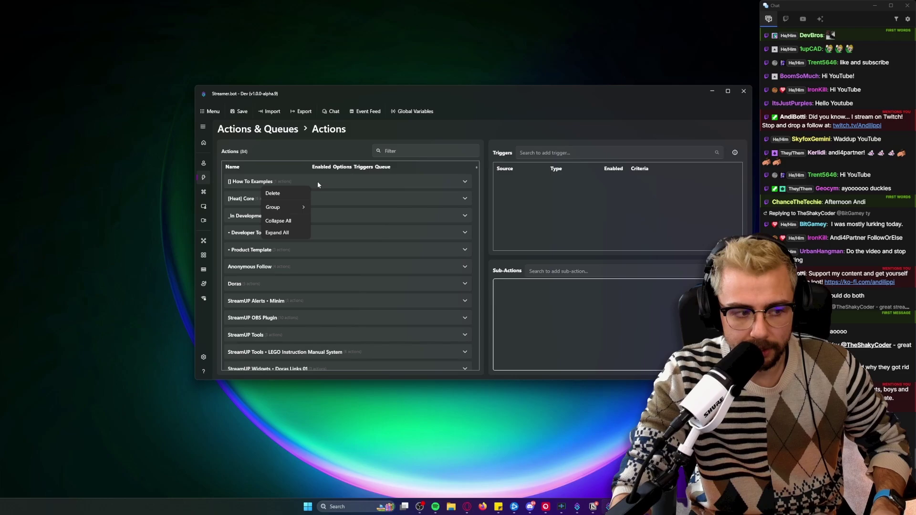
left_click(334, 185)
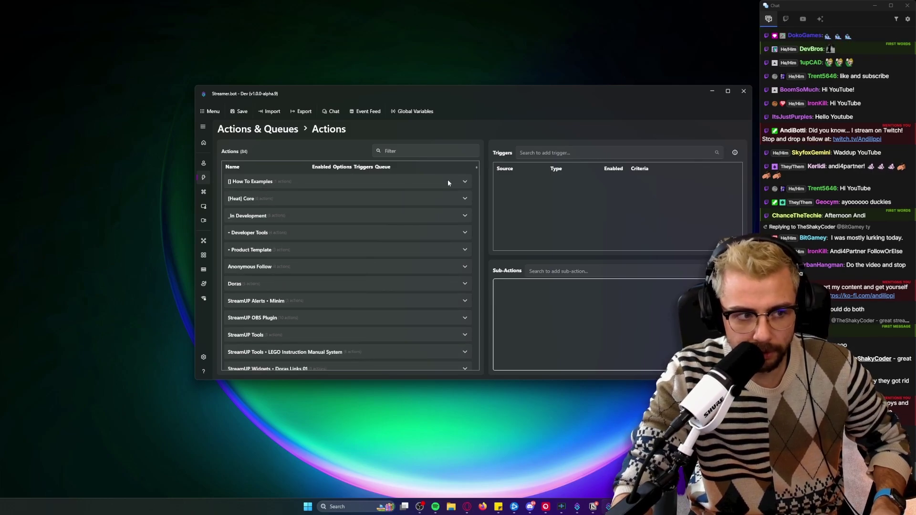
Add a new action named Subscribe in the default queue, with its group field left empty.
left_click(467, 181)
right_click(390, 205)
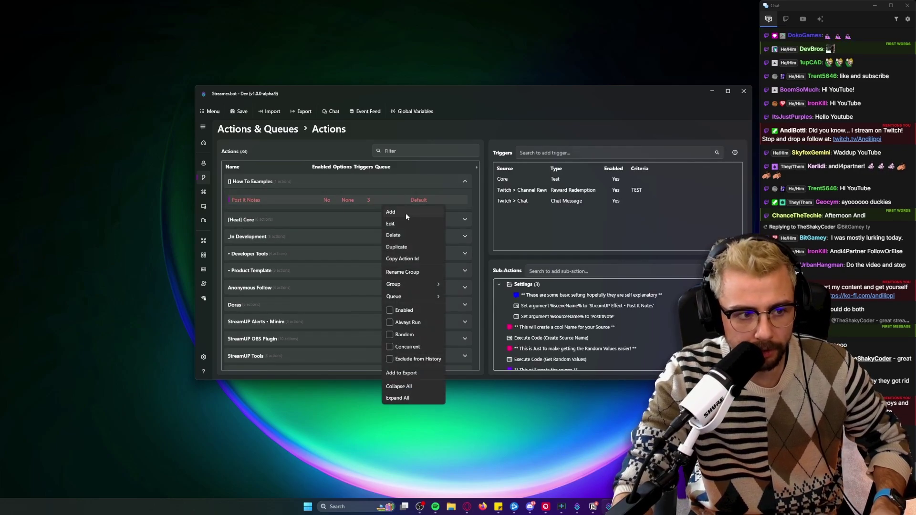
left_click(405, 212)
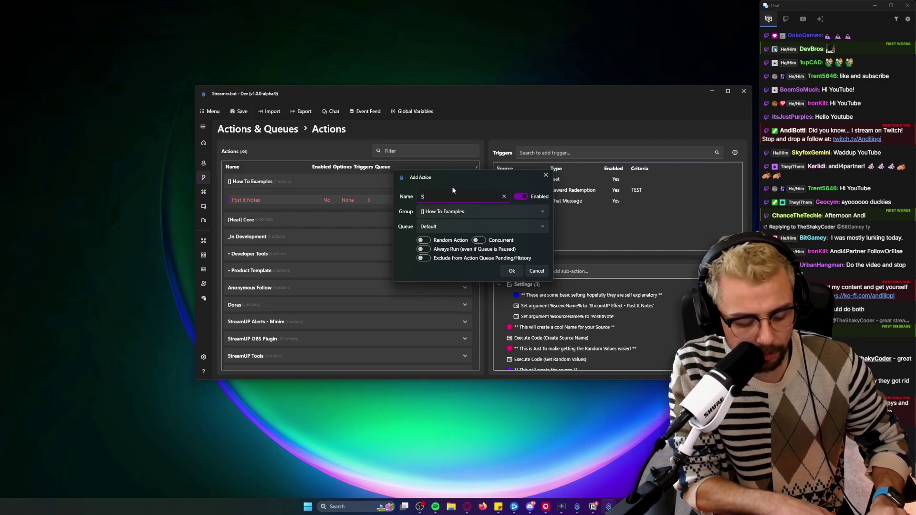
type("Subscribe")
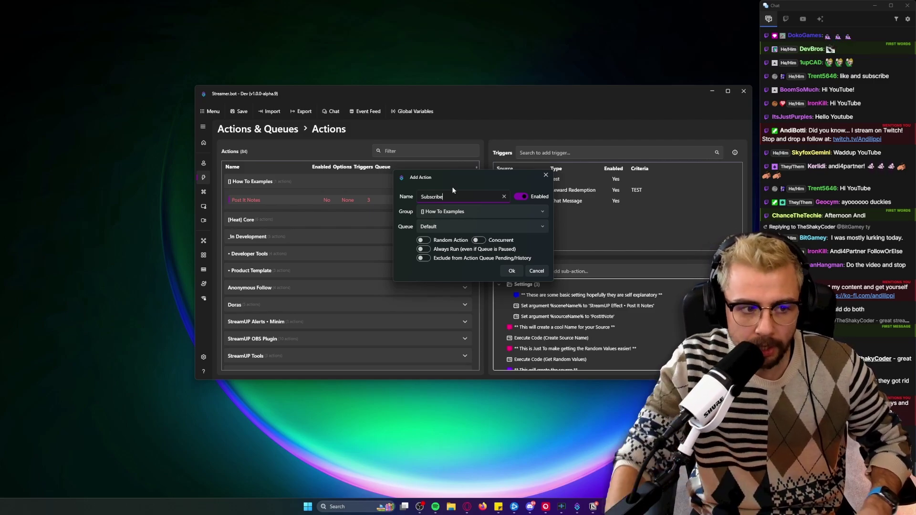
left_click(474, 215)
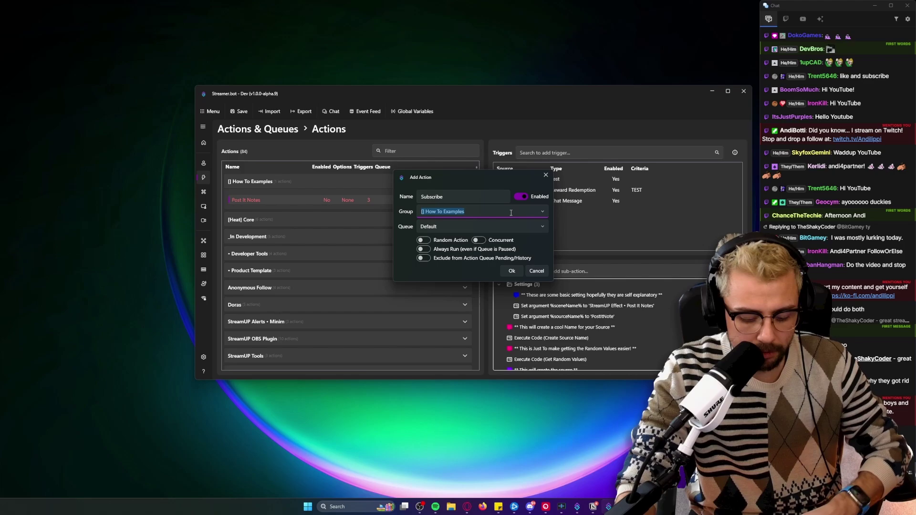
key("BackSpace")
left_click(512, 270)
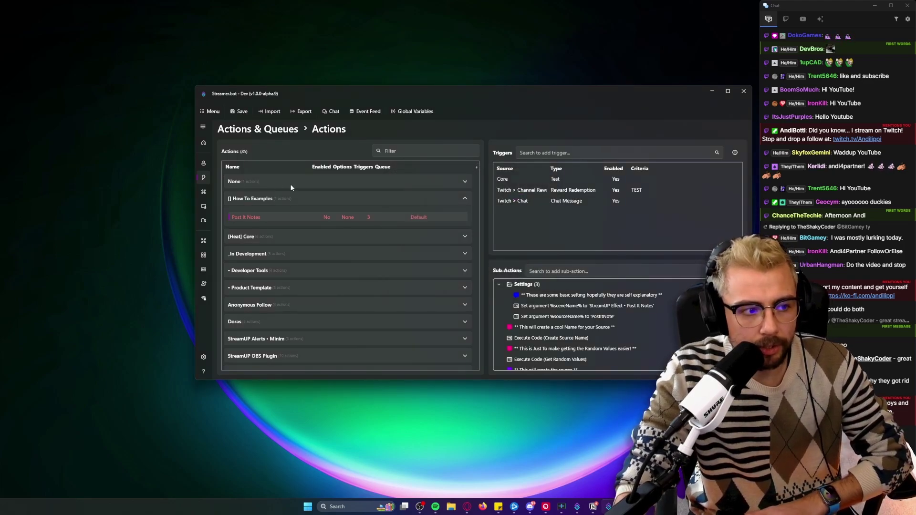
Give the Subscribe action a Core > Inputs > Mouse Click trigger.
left_click(466, 182)
left_click(248, 201)
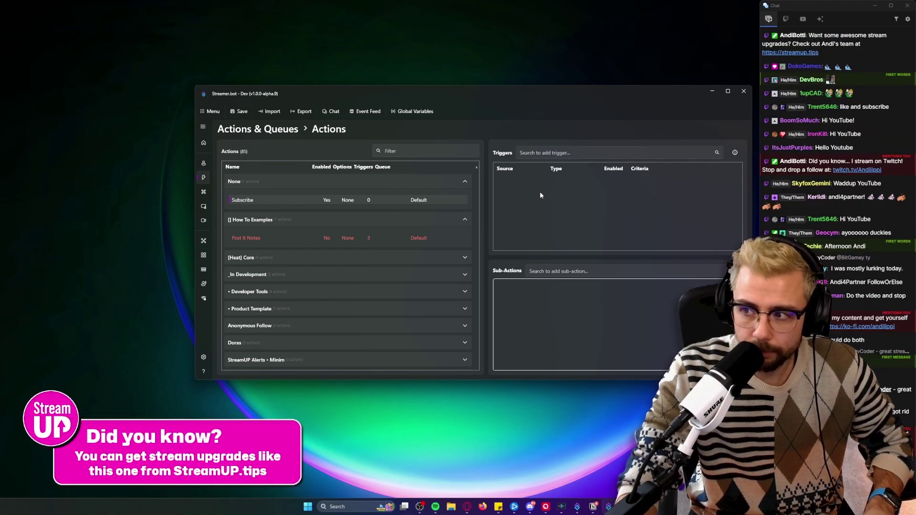
right_click(535, 195)
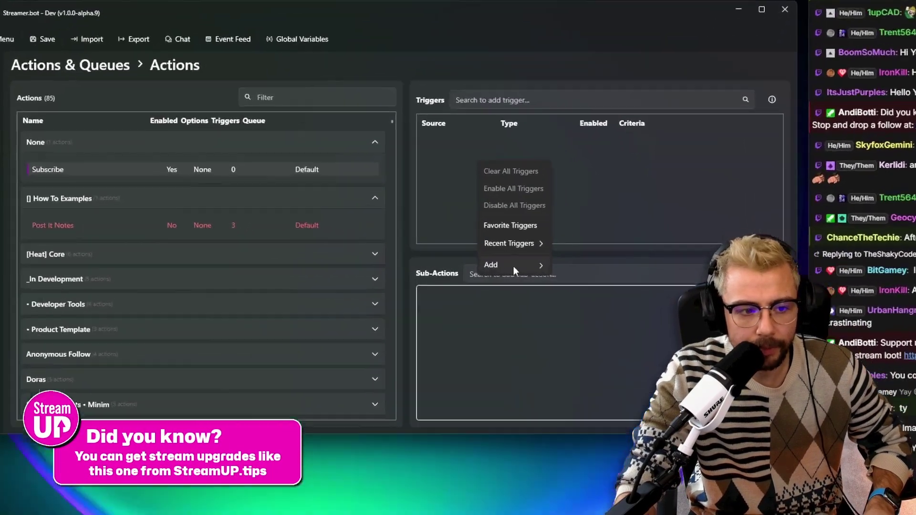
mouse_move(561, 267)
mouse_move(614, 266)
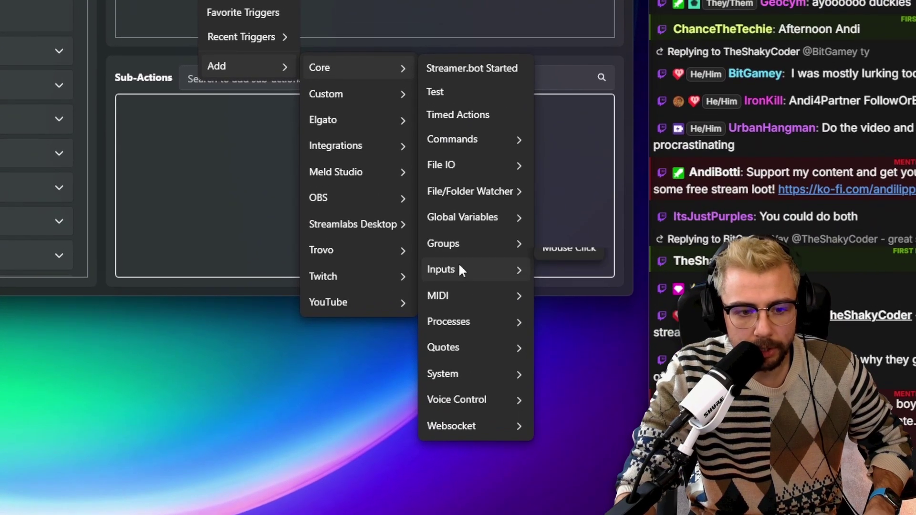
mouse_move(552, 439)
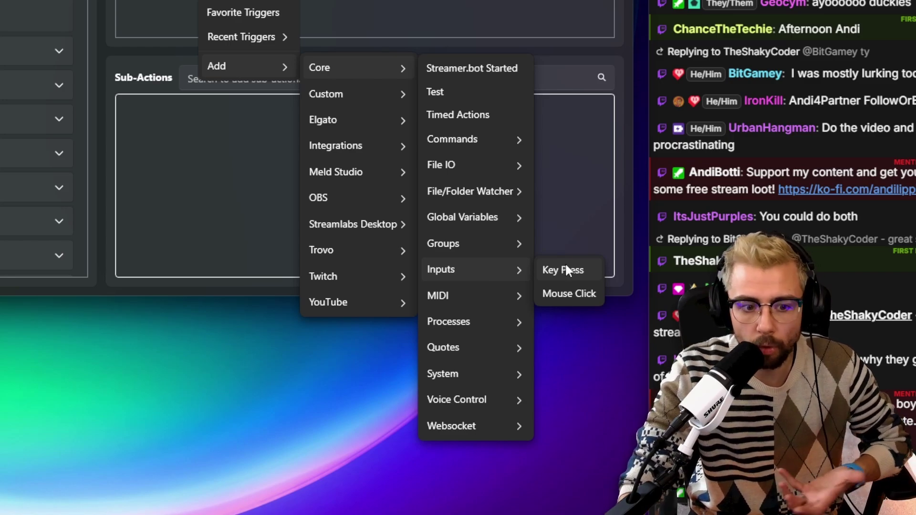
left_click(562, 153)
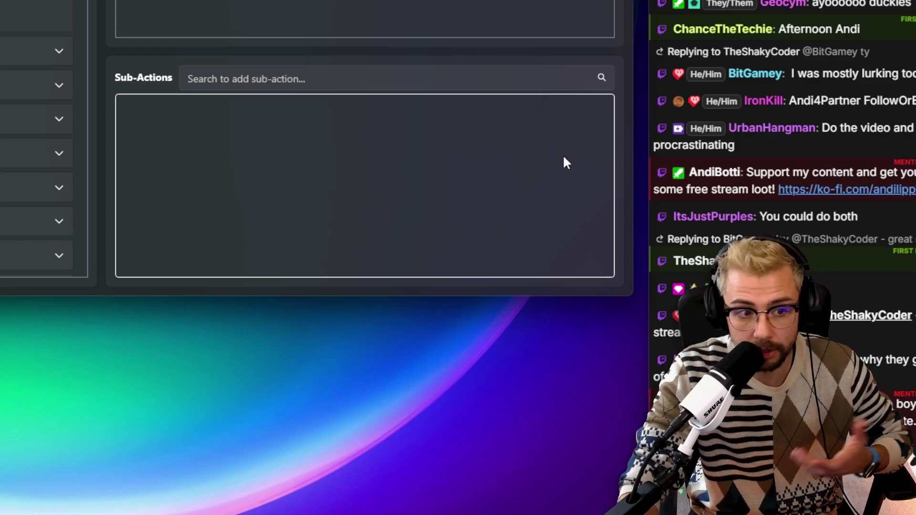
type("mouse")
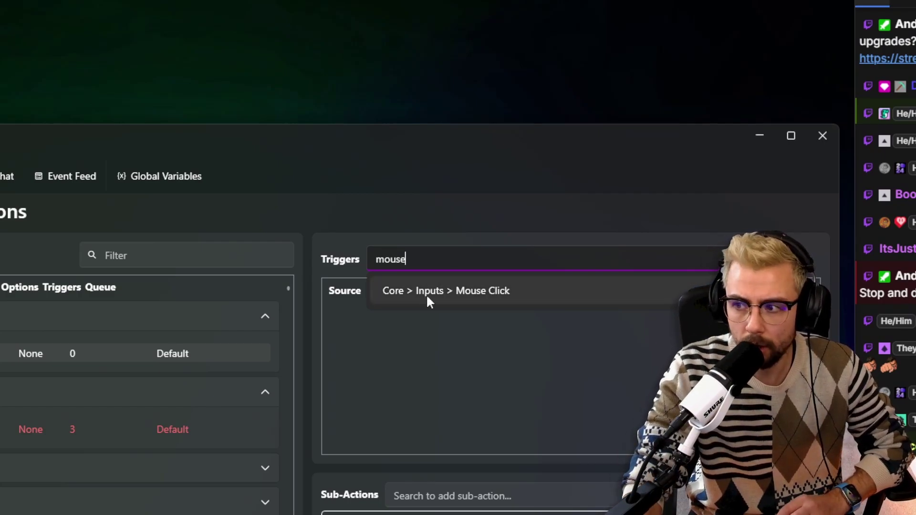
left_click(427, 297)
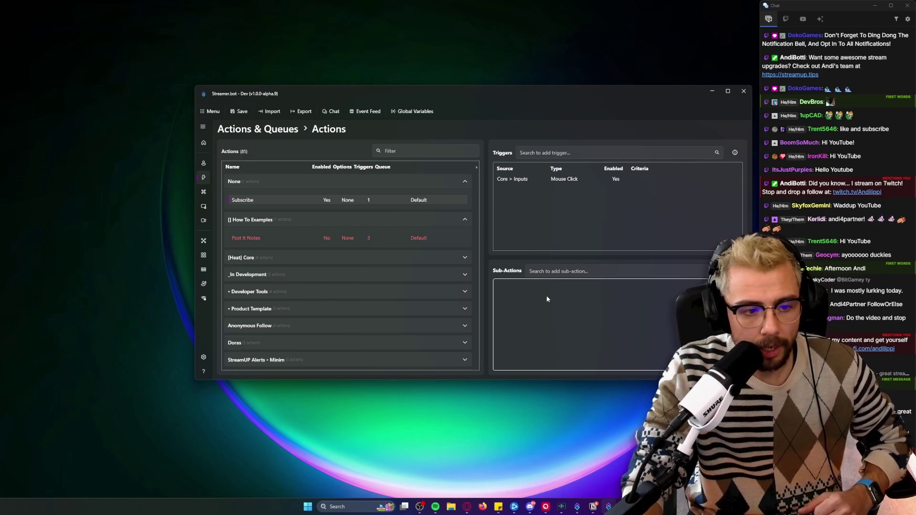
Add a Twitch > Chat > Send Message to Channel sub-action to Subscribe with the message "CLICK!".
right_click(546, 295)
mouse_move(590, 358)
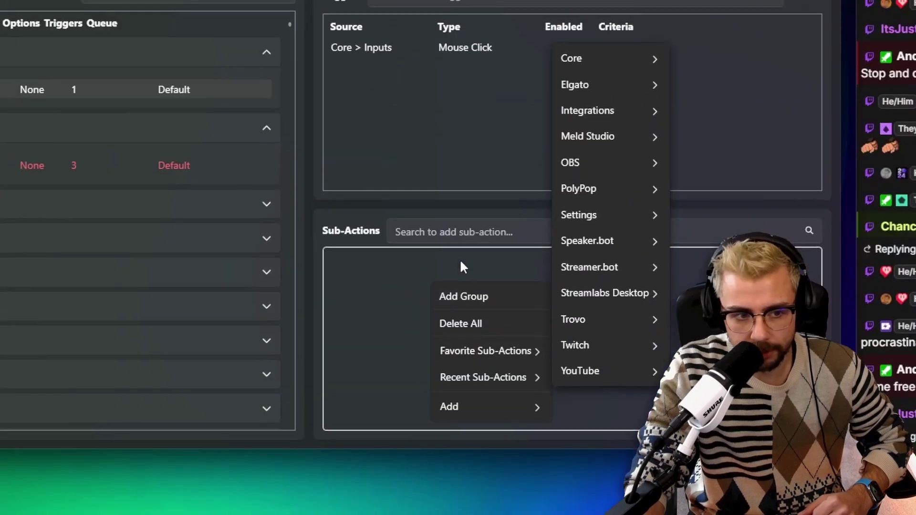
left_click(449, 141)
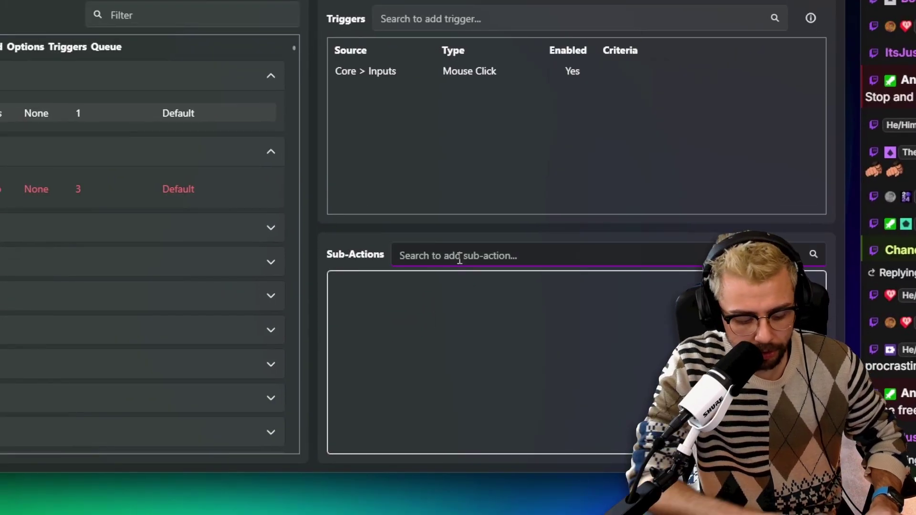
type("chat")
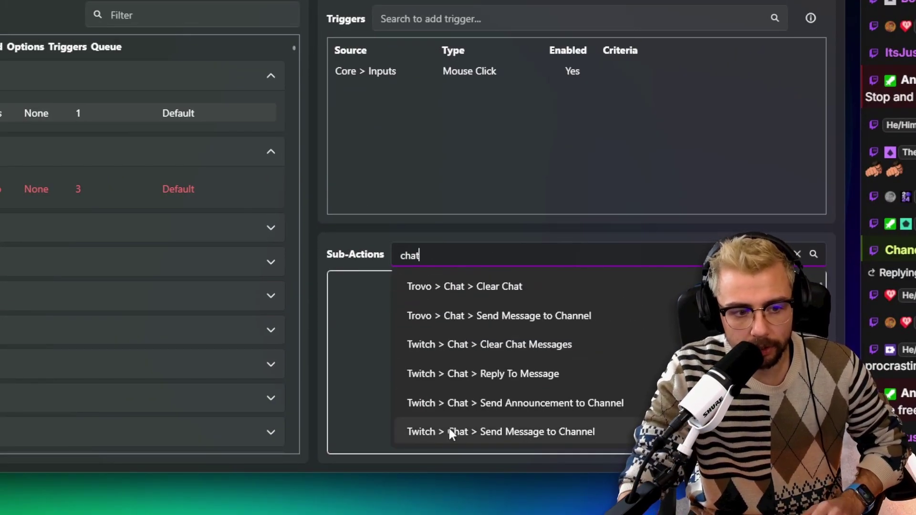
left_click(497, 432)
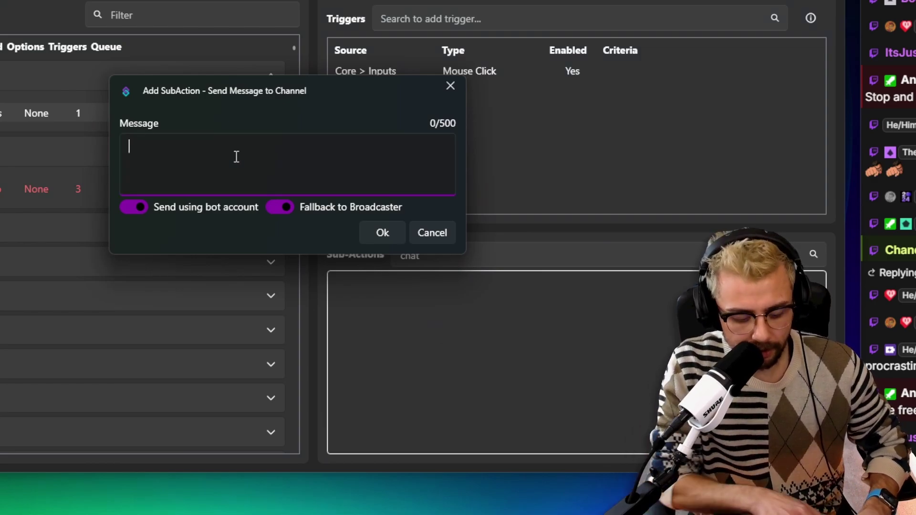
type("CLICK!")
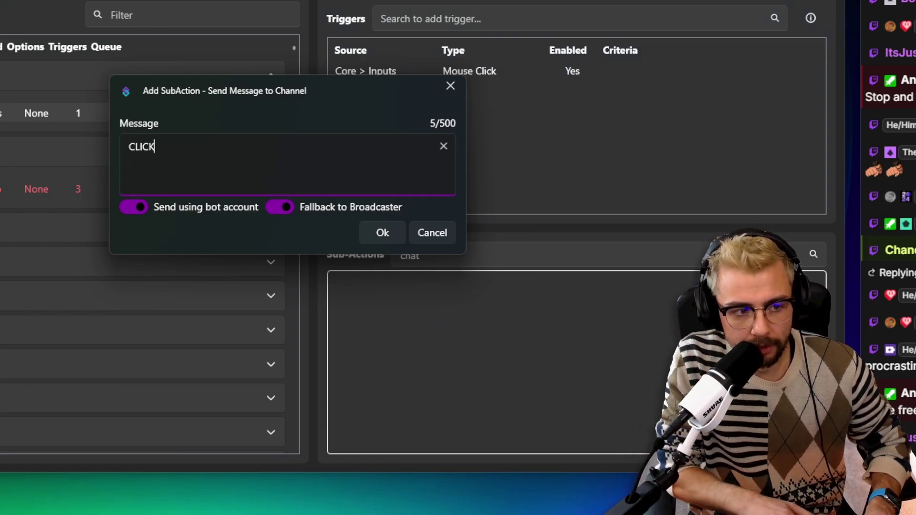
left_click(369, 235)
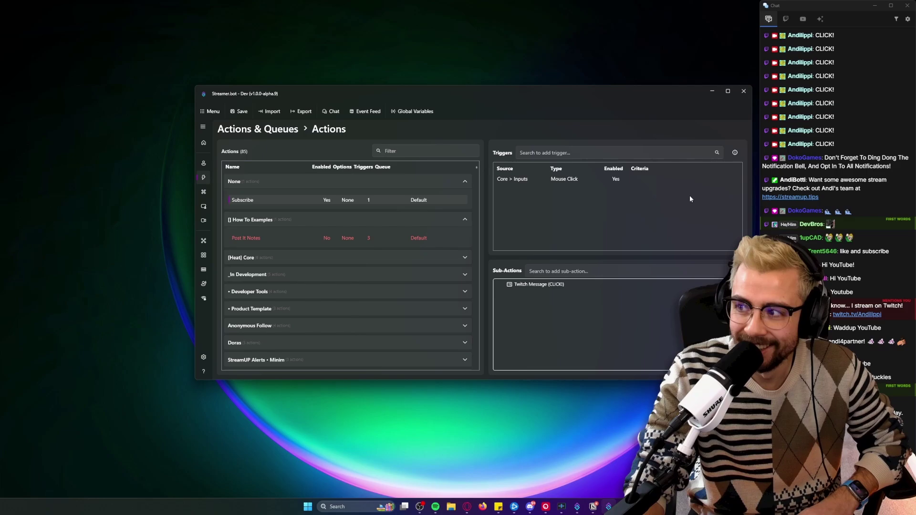
Test the Mouse Click trigger and check the stream chat for the CLICK! messages.
right_click(590, 215)
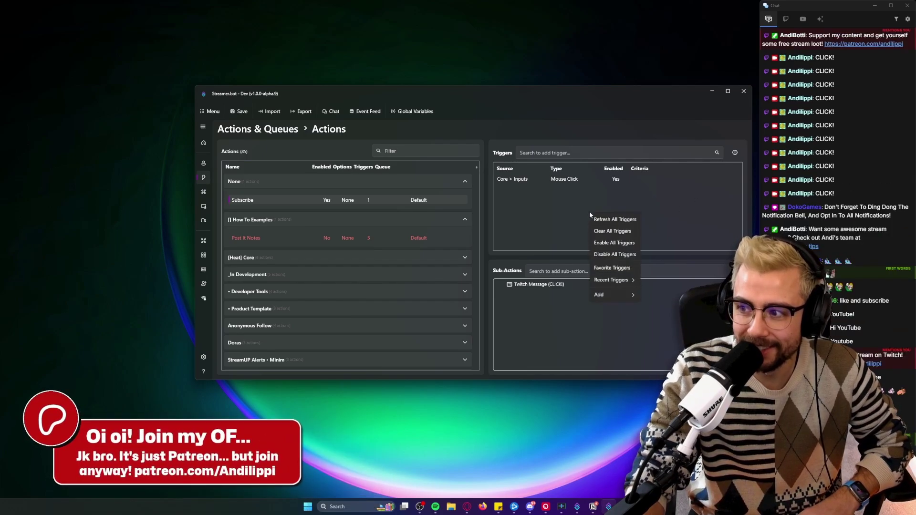
left_click(567, 224)
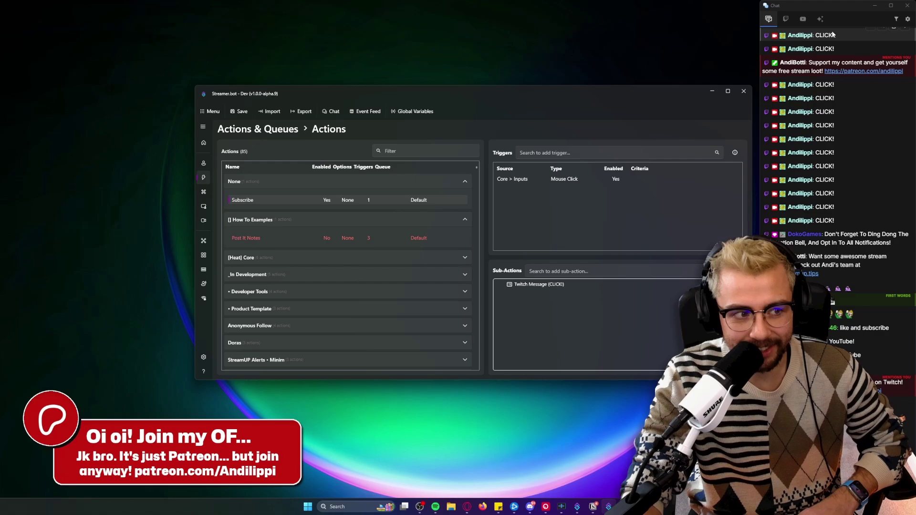
mouse_move(808, 61)
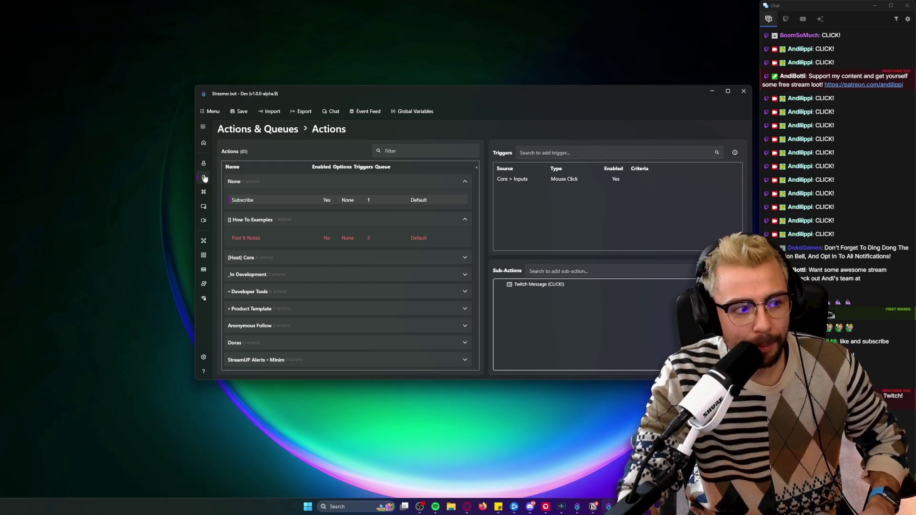
Inspect the variables of two Subscribe runs in the Action History, comparing the mouse button and pointer coordinates passed by the trigger.
left_click(203, 126)
left_click(236, 179)
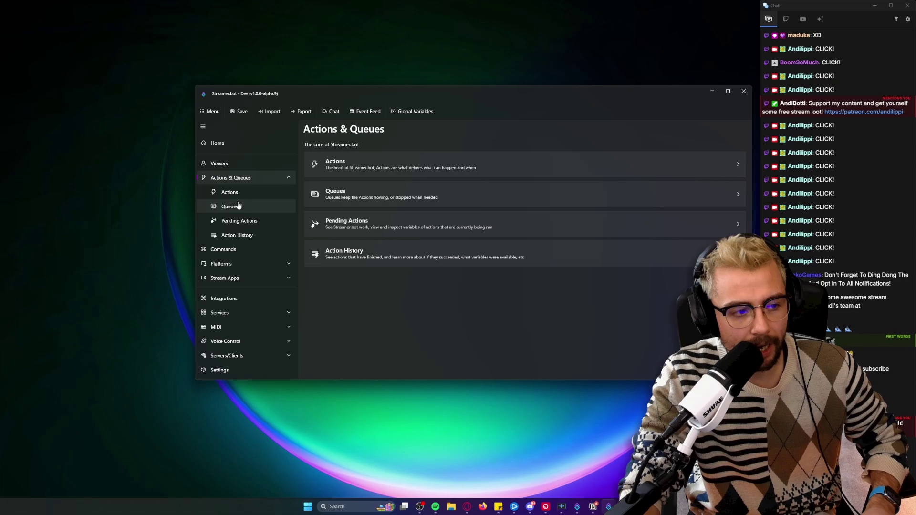
left_click(237, 235)
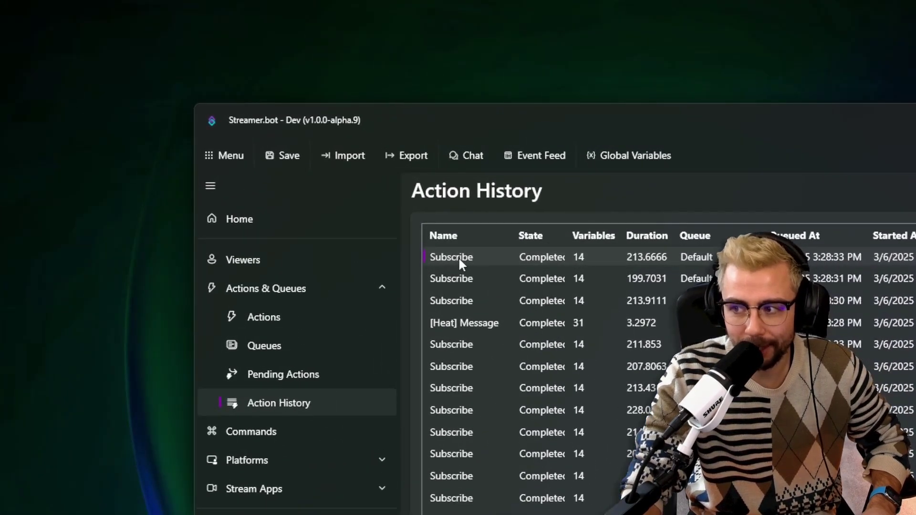
double_click(458, 257)
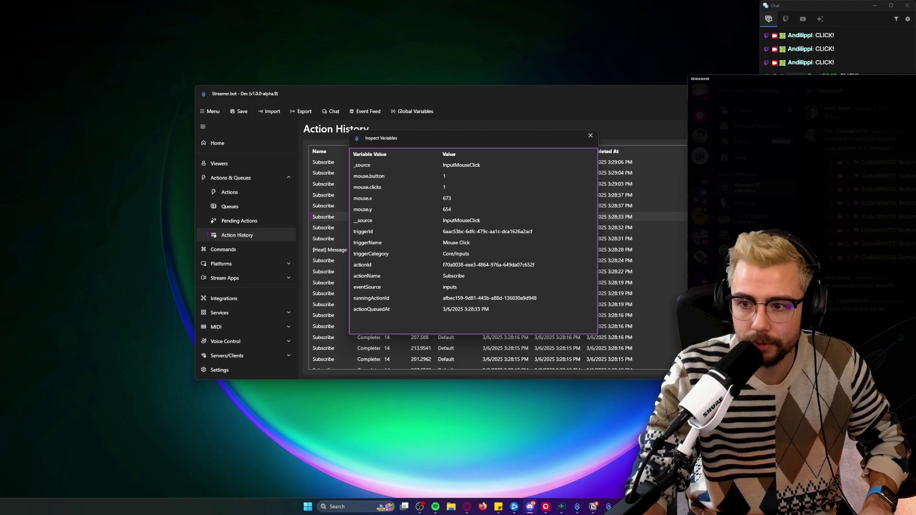
key("alt+Tab")
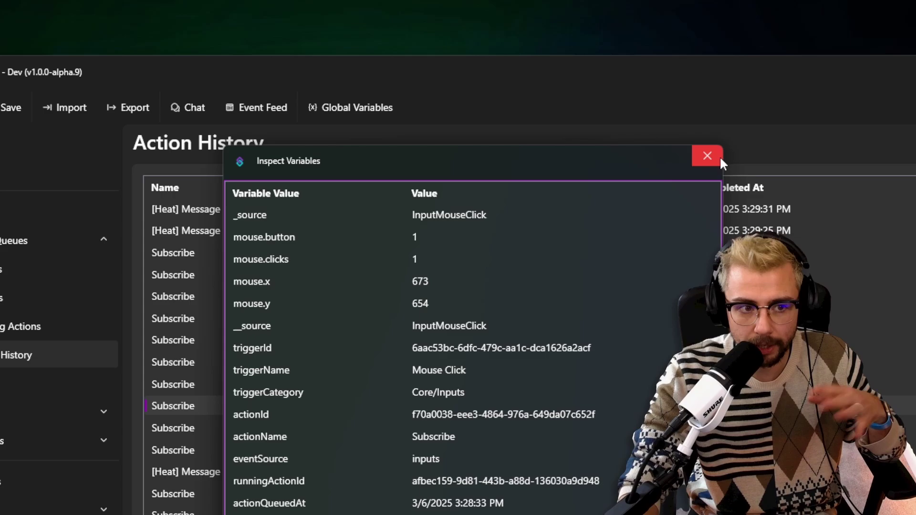
left_click(707, 156)
double_click(263, 210)
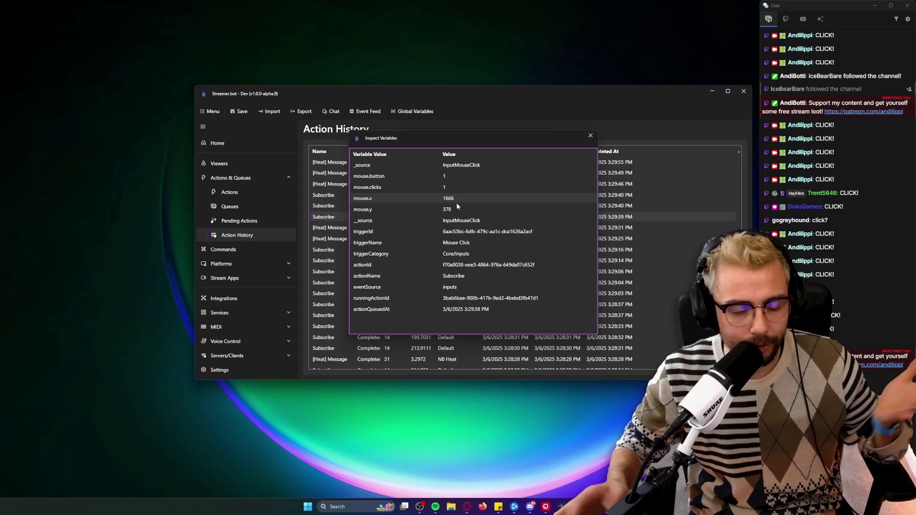
left_click(590, 135)
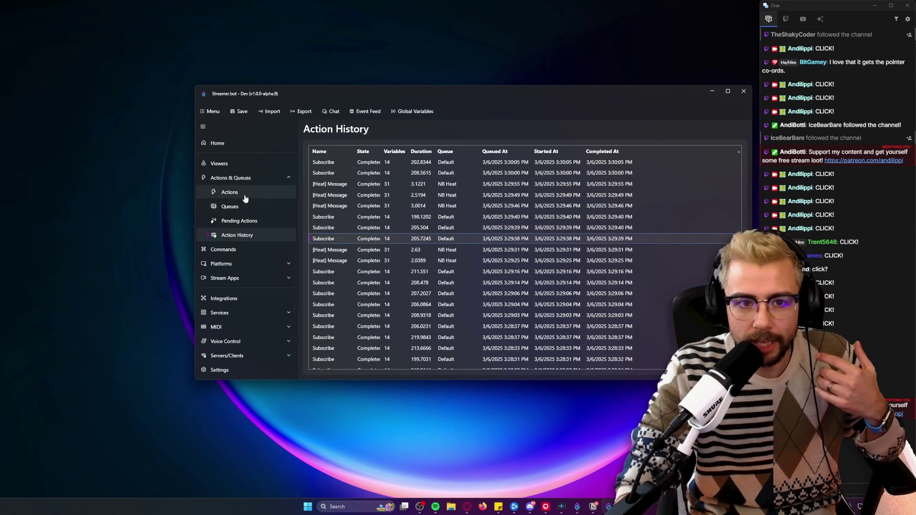
Import the Mouse Press Switch action into the Actions list from its copied export code.
left_click(244, 198)
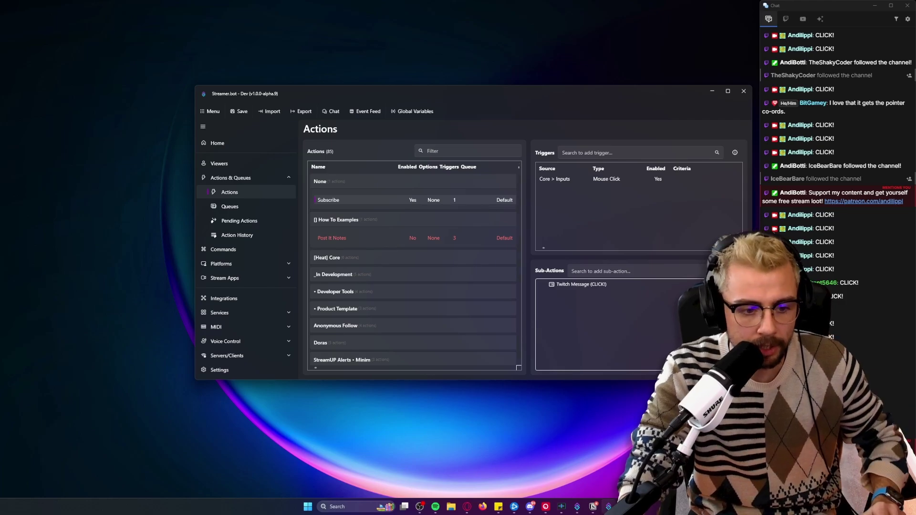
mouse_move(545, 507)
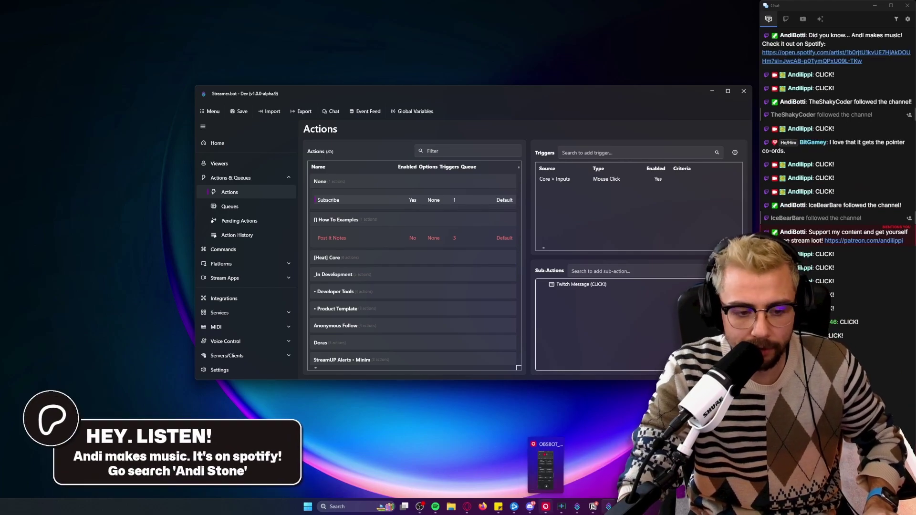
mouse_move(581, 512)
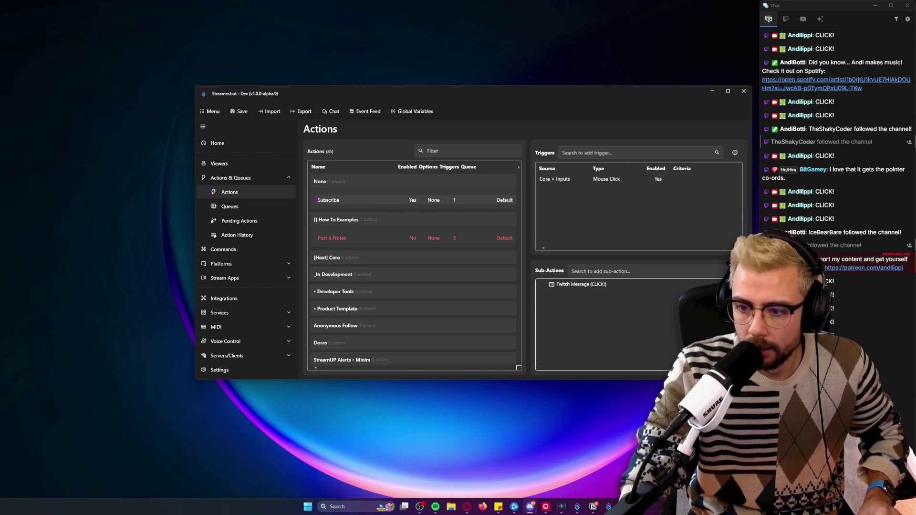
key("ctrl+c")
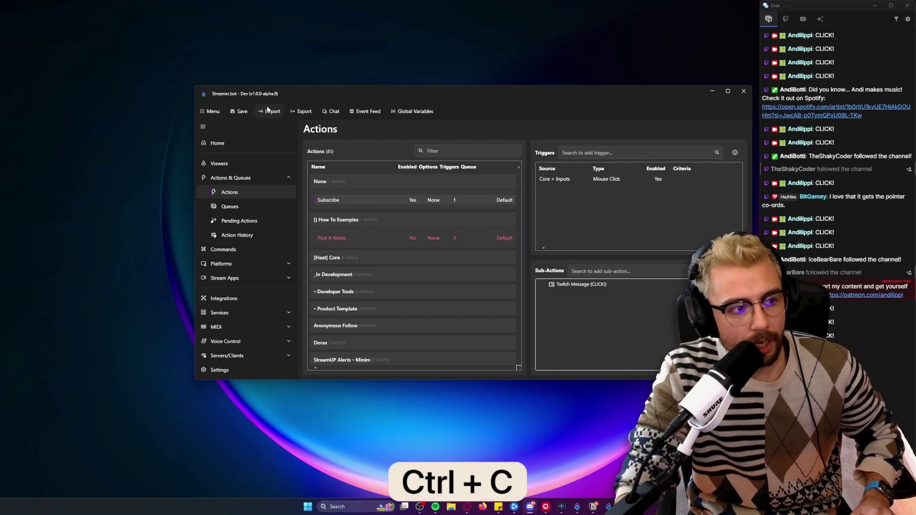
left_click(270, 111)
key("ctrl+v")
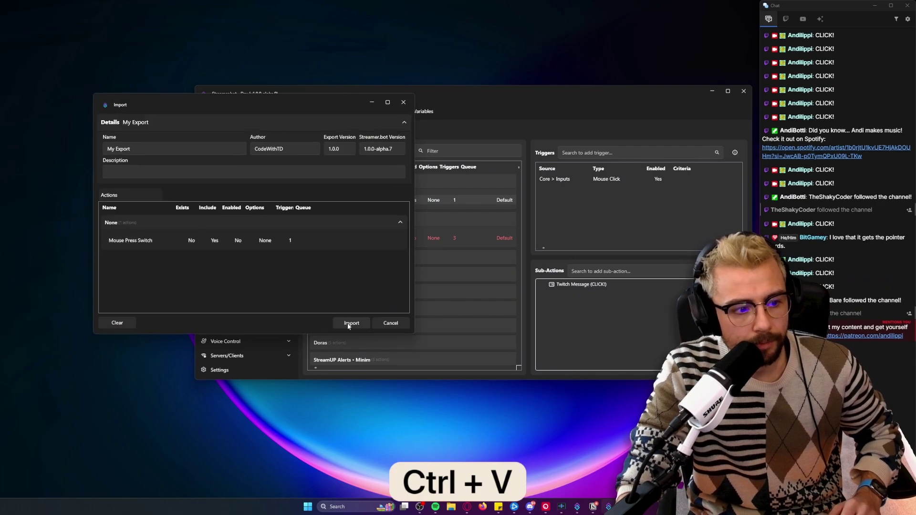
left_click(351, 323)
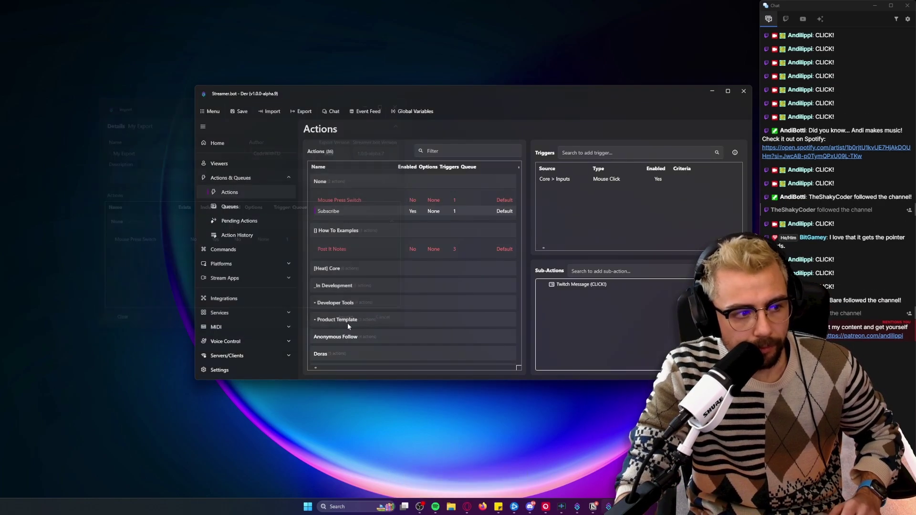
Inspect the Mouse Press Switch action's switch on %mouse.button%, checking its input and the Twitch message under each case.
left_click(359, 203)
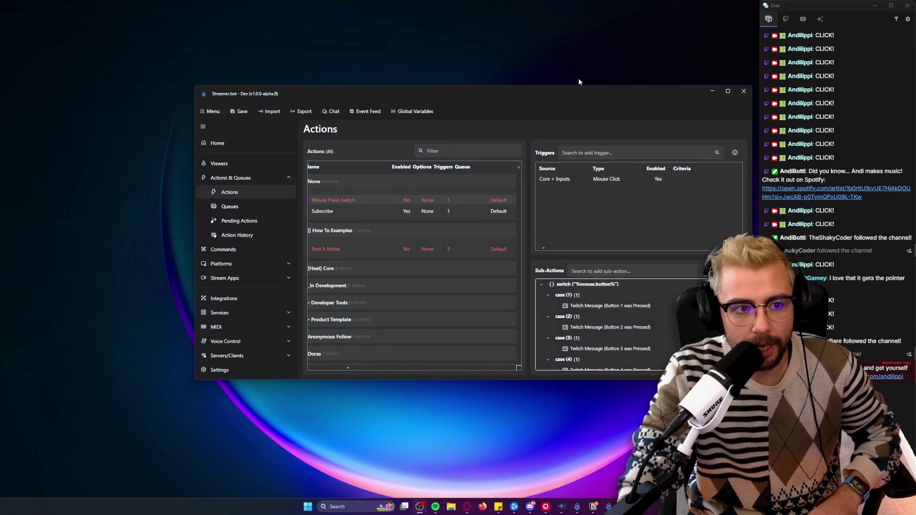
left_click_drag(579, 82, 536, 79)
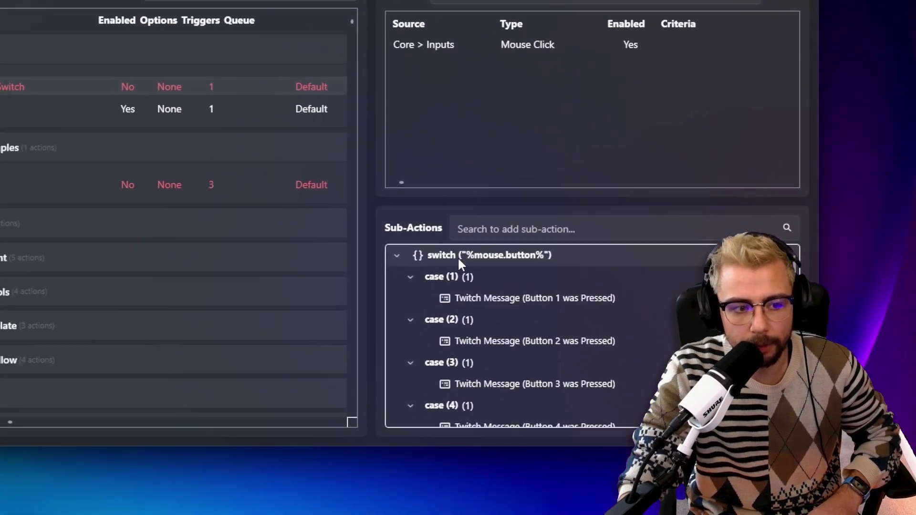
double_click(521, 256)
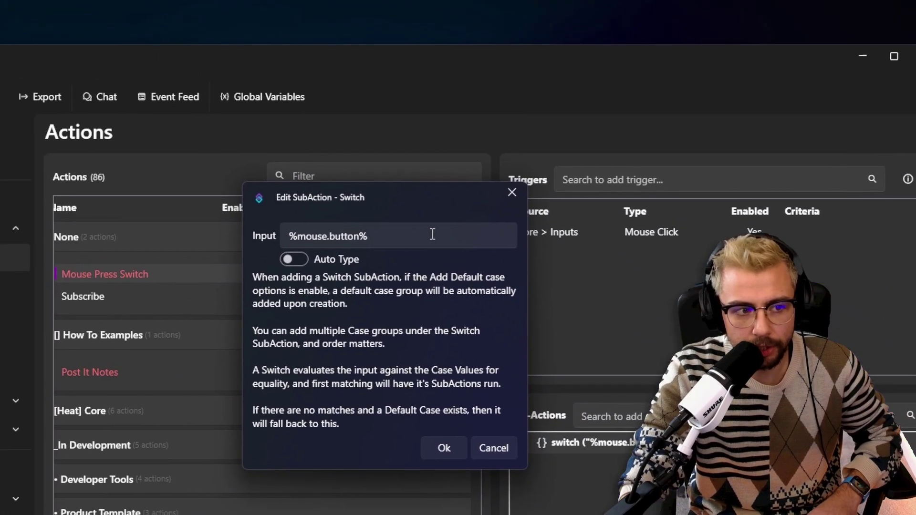
left_click(159, 49)
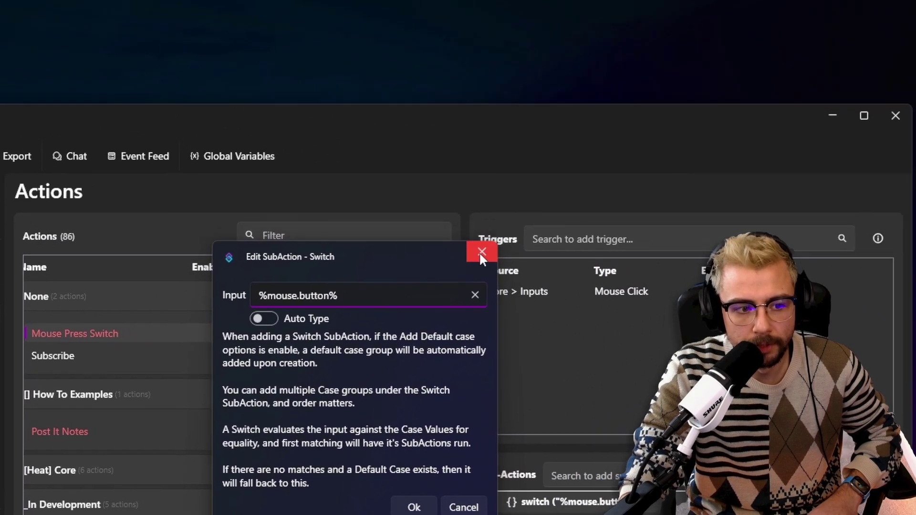
left_click(625, 214)
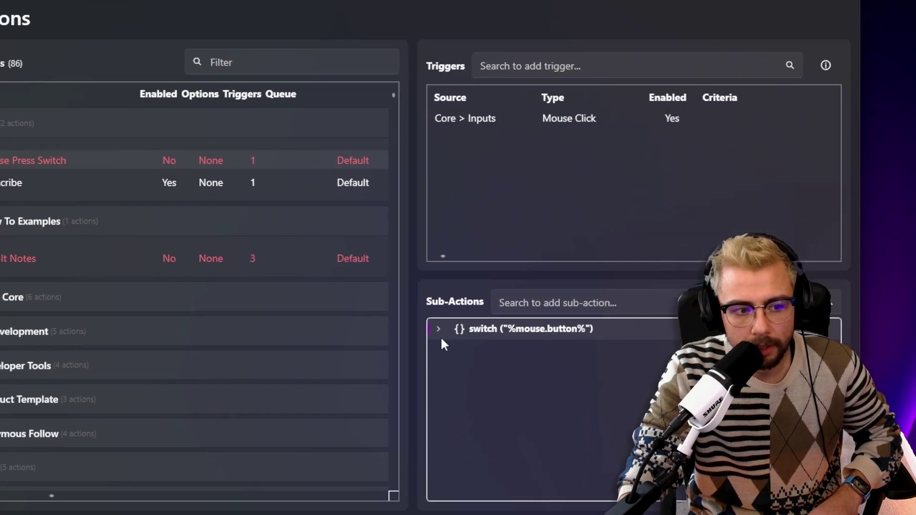
left_click(438, 329)
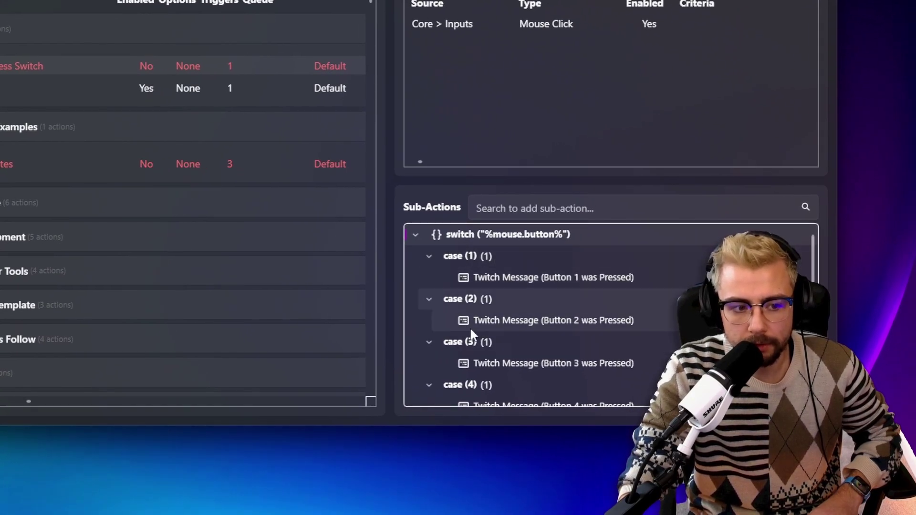
scroll(619, 318, "down", 3)
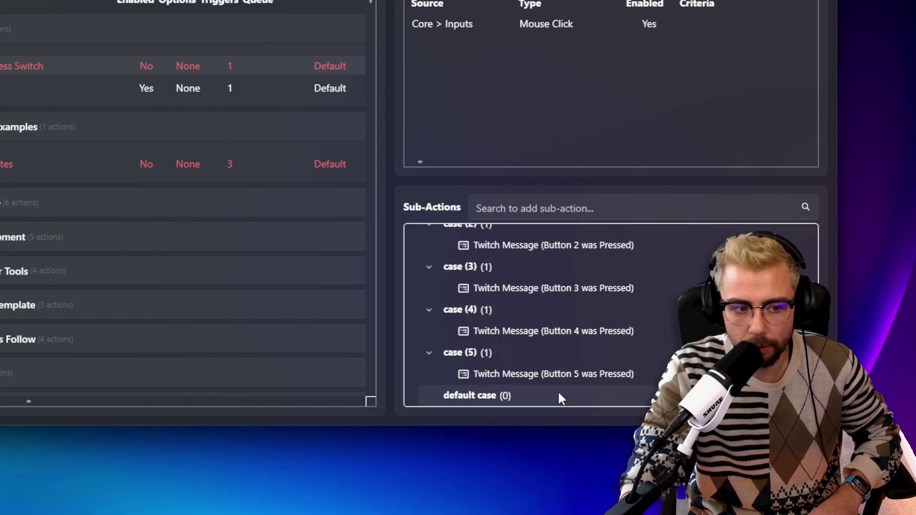
scroll(553, 363, "up", 3)
Disable the Subscribe action and enable the Mouse Press Switch action.
right_click(116, 86)
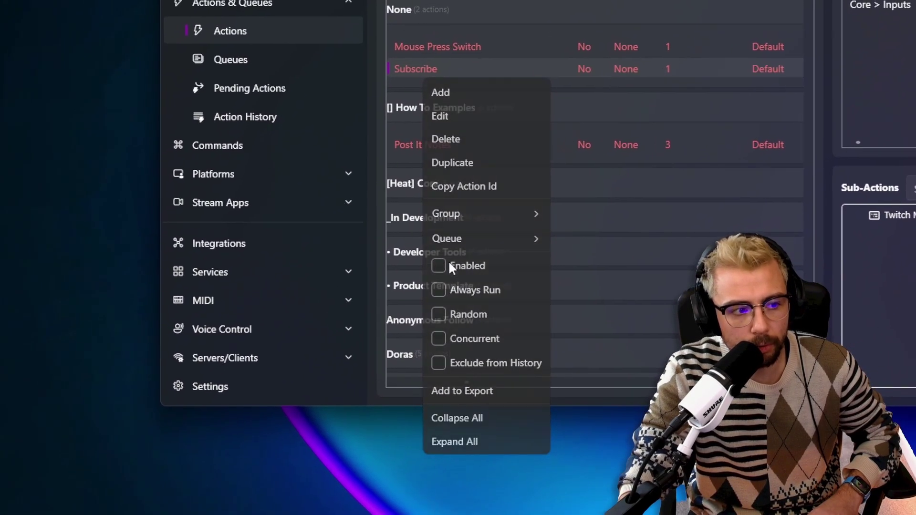
left_click(407, 363)
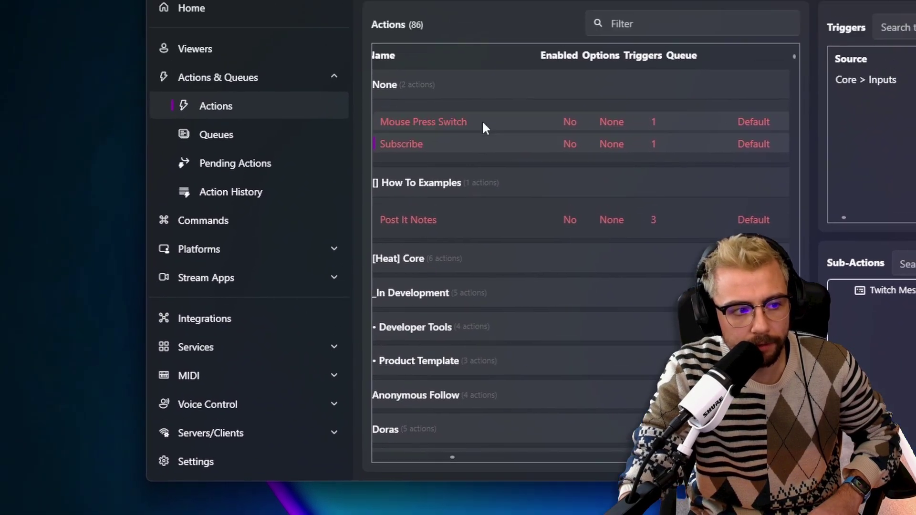
right_click(481, 122)
left_click(497, 305)
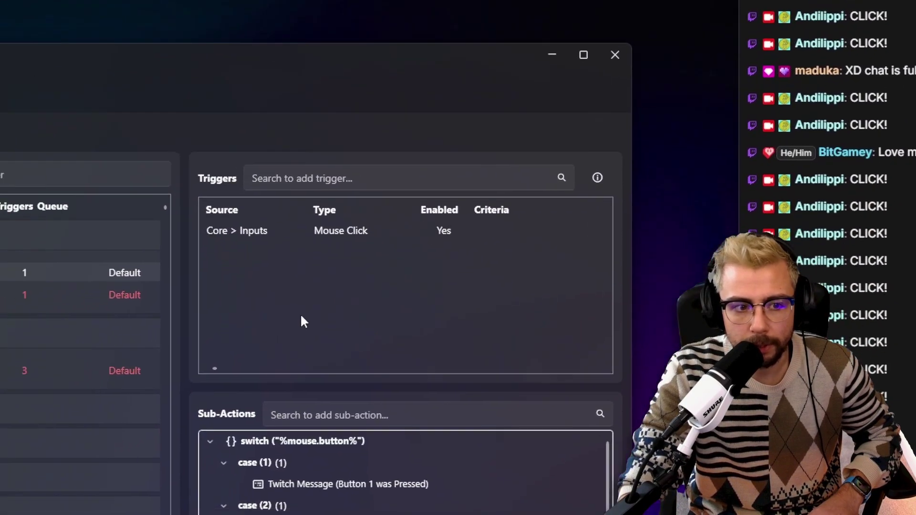
Test the Mouse Press Switch action with different mouse buttons and check the stream chat for the matching button messages.
right_click(302, 319)
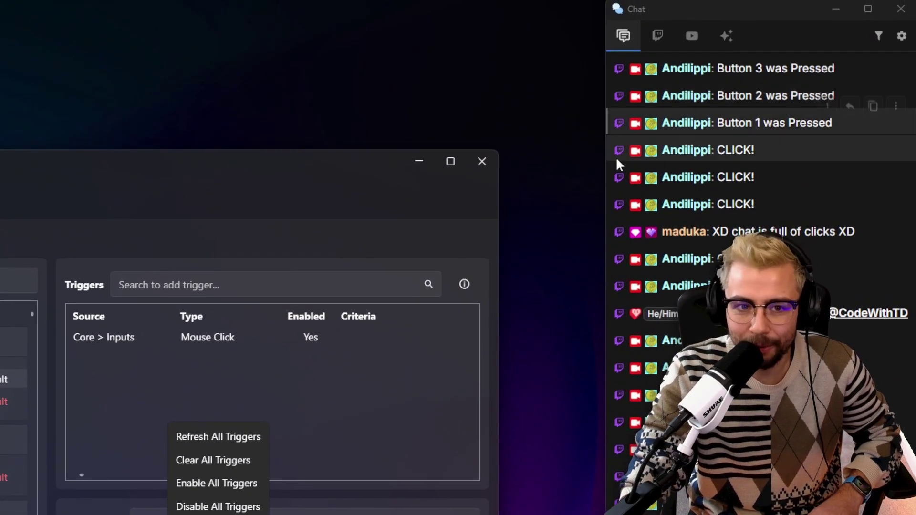
left_click(300, 403)
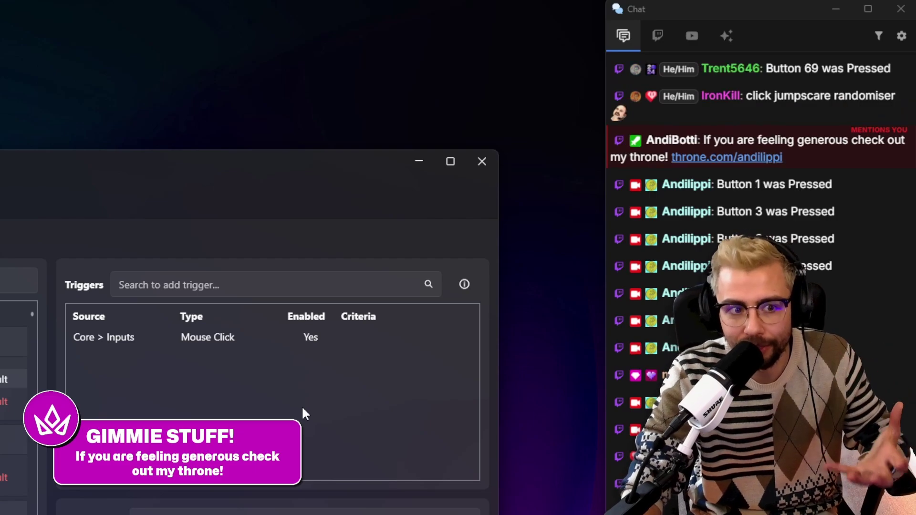
right_click(287, 421)
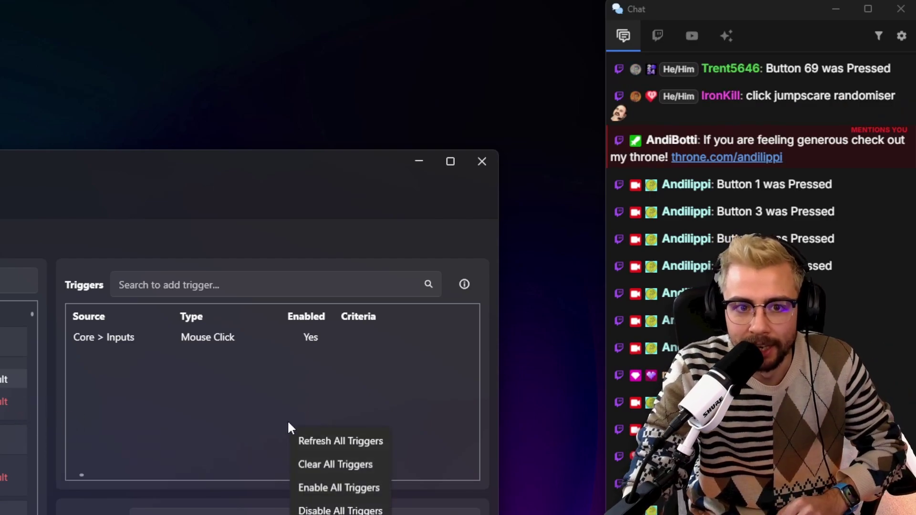
left_click(215, 430)
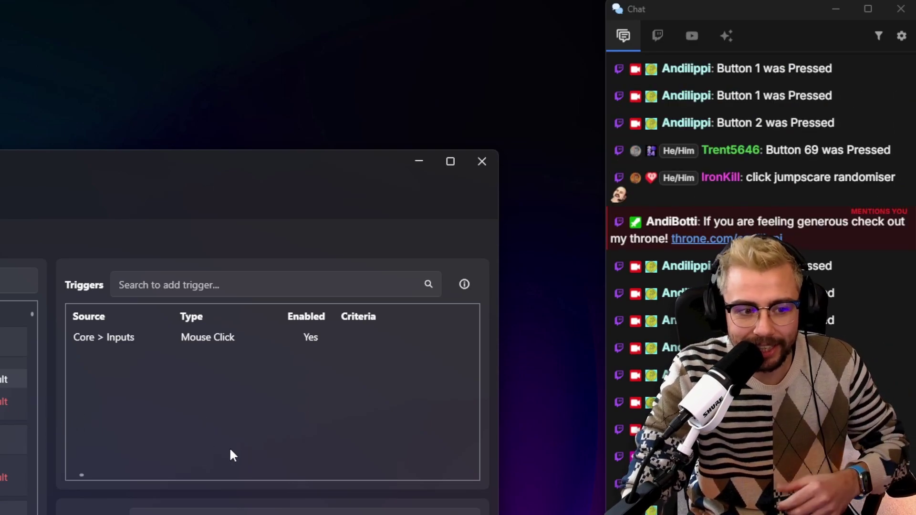